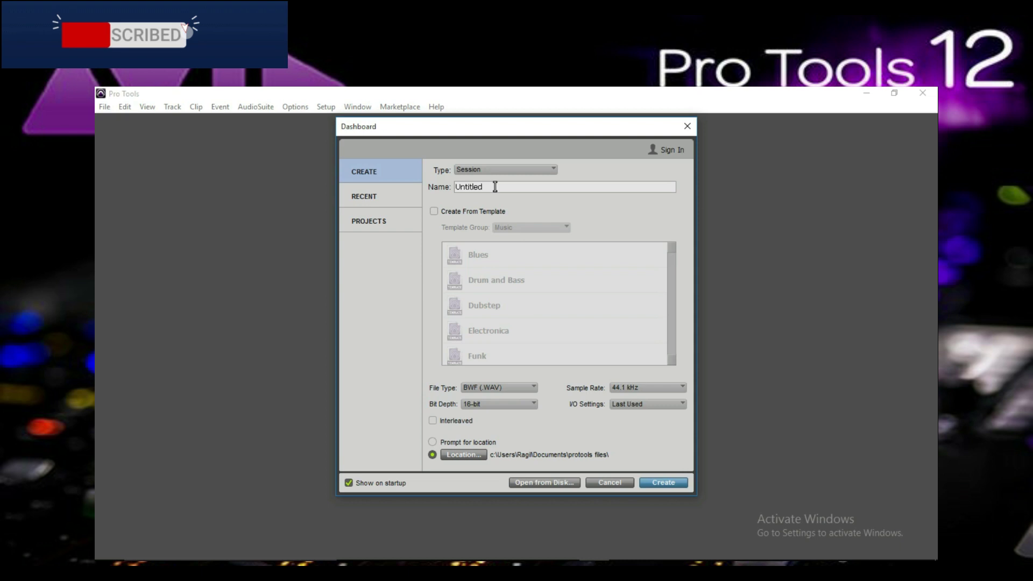
# Name the new session demo.
pyautogui.moveTo(495, 185); pyautogui.dragTo(443, 184)
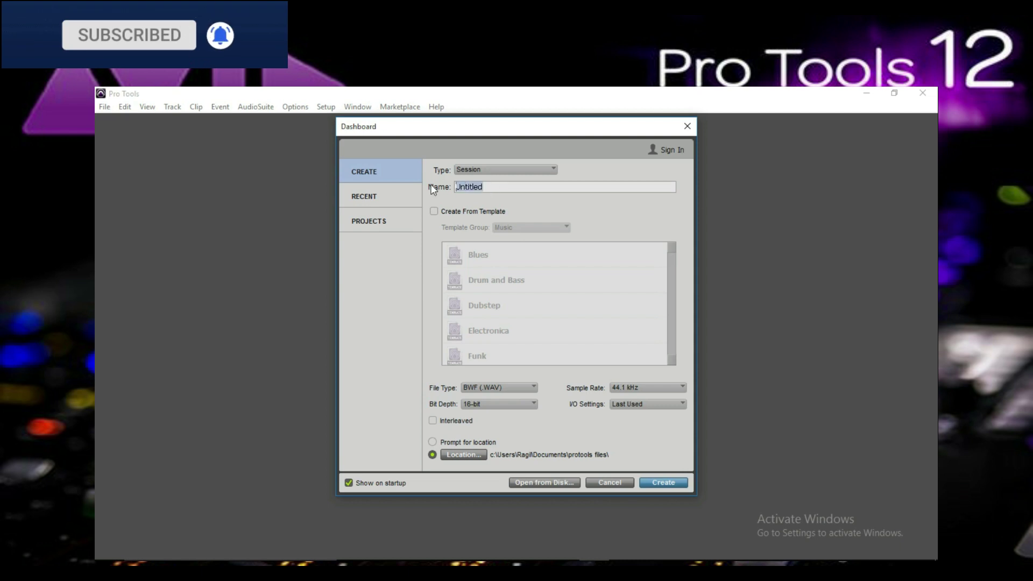
pyautogui.write('demo')
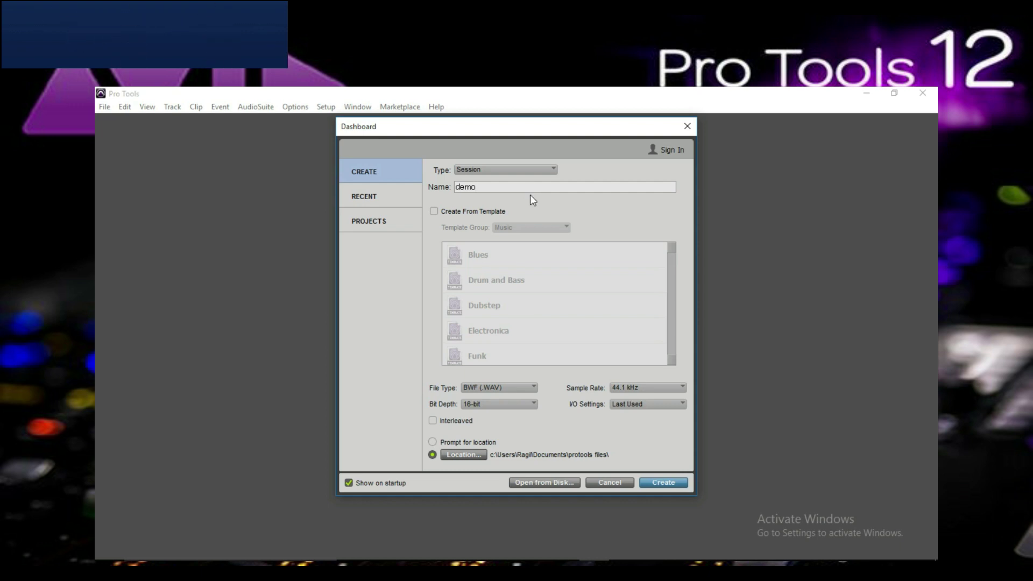
# Look through the Music group's session templates and leave creating from a template switched off.
pyautogui.click(434, 211)
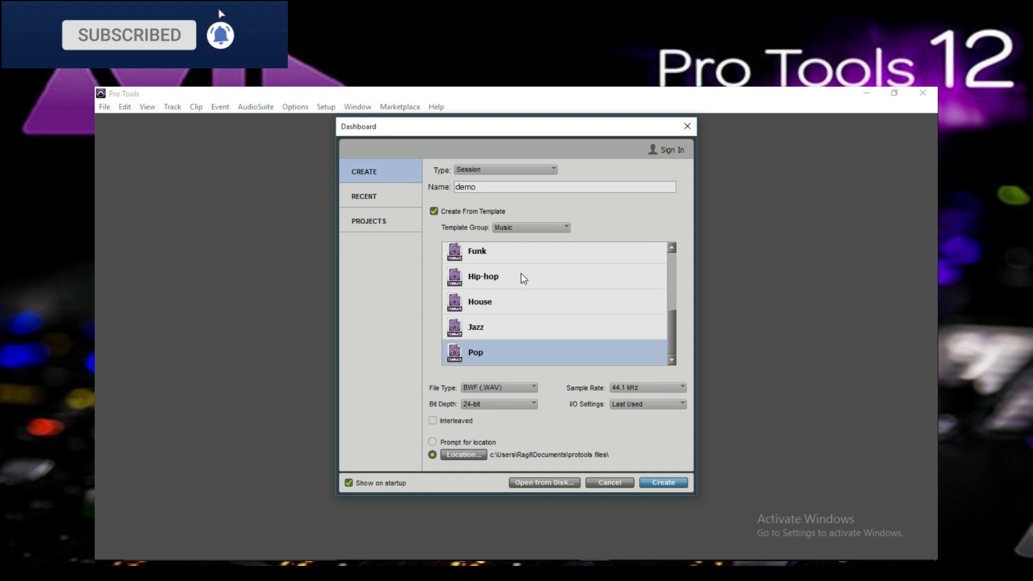
pyautogui.moveTo(670, 325)
pyautogui.mouseDown()
pyautogui.moveTo(671, 259)
pyautogui.moveTo(664, 317)
pyautogui.mouseUp()
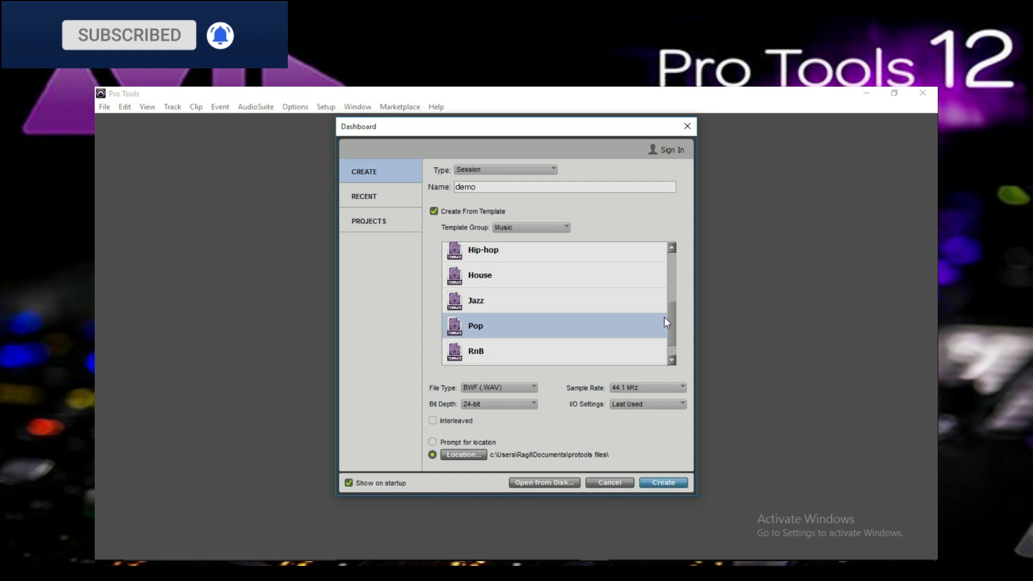
pyautogui.click(436, 211)
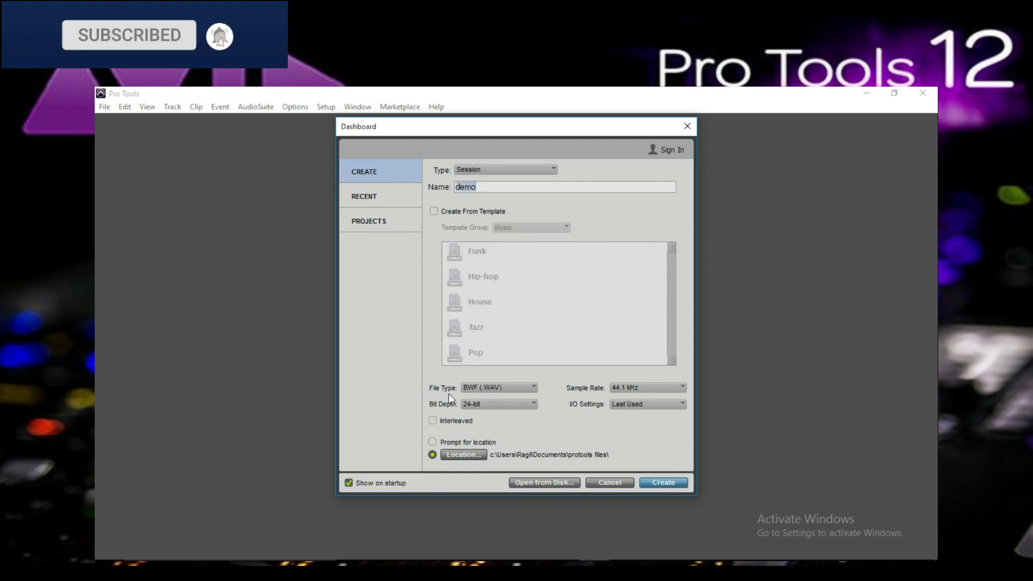
# Keep the session's sample rate at 44.1 kHz and set its bit depth to 24-bit.
pyautogui.click(633, 389)
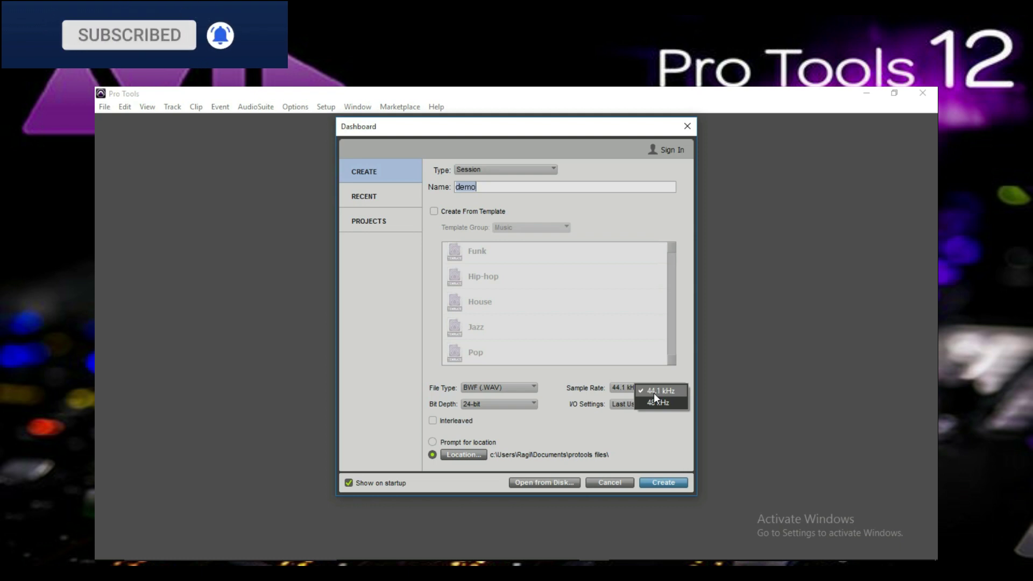
pyautogui.click(554, 378)
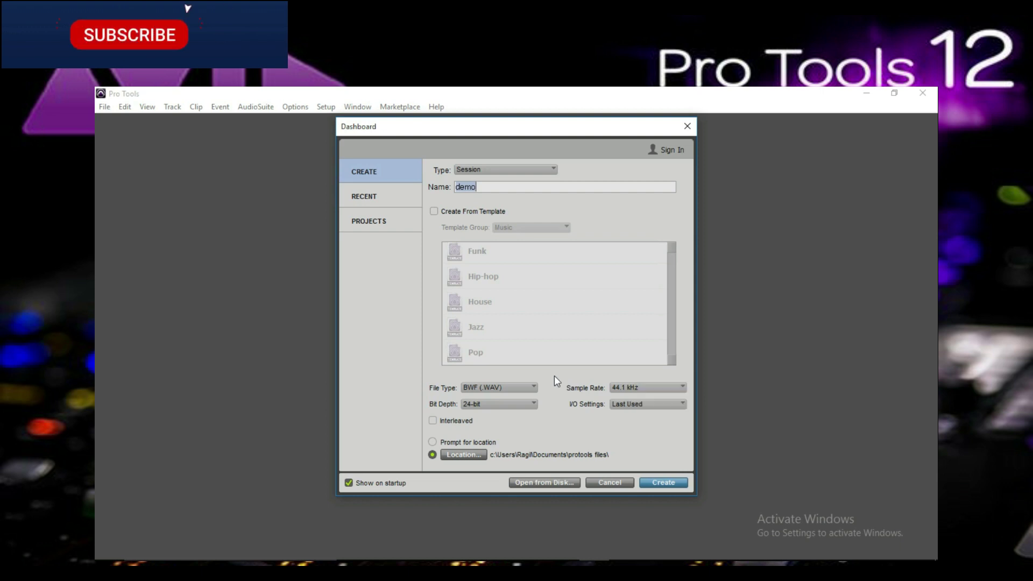
pyautogui.click(511, 404)
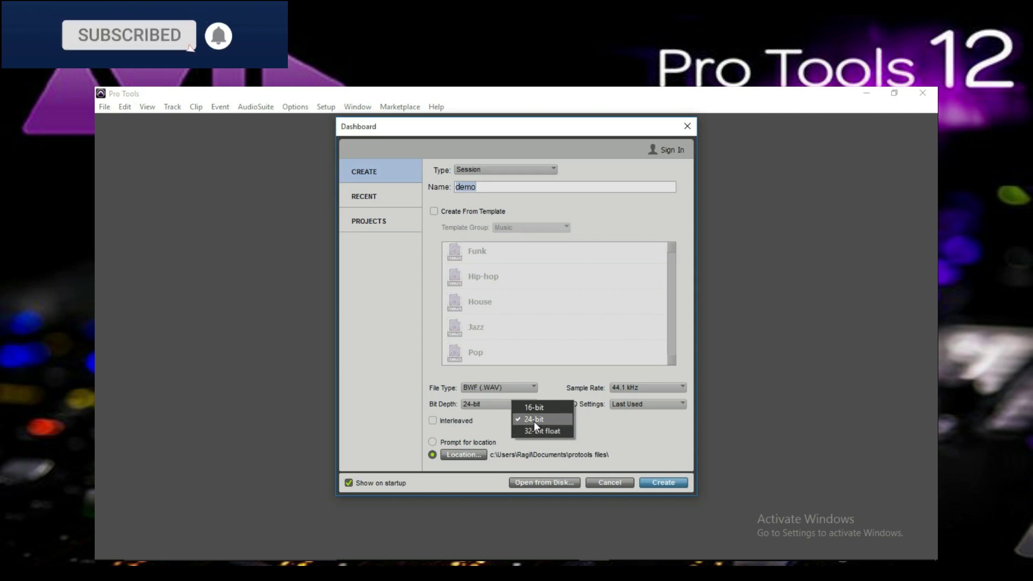
pyautogui.click(533, 420)
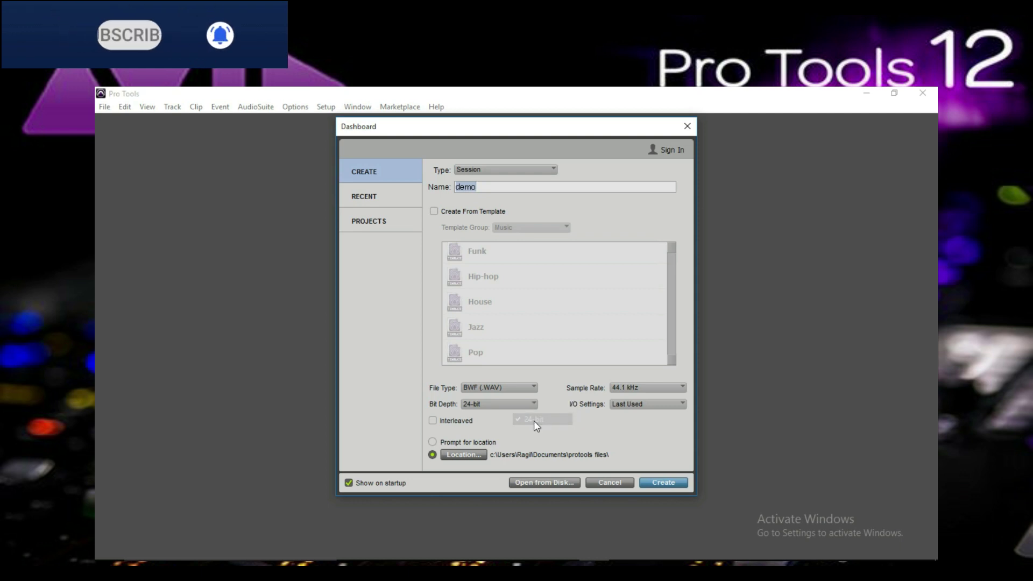
pyautogui.click(517, 406)
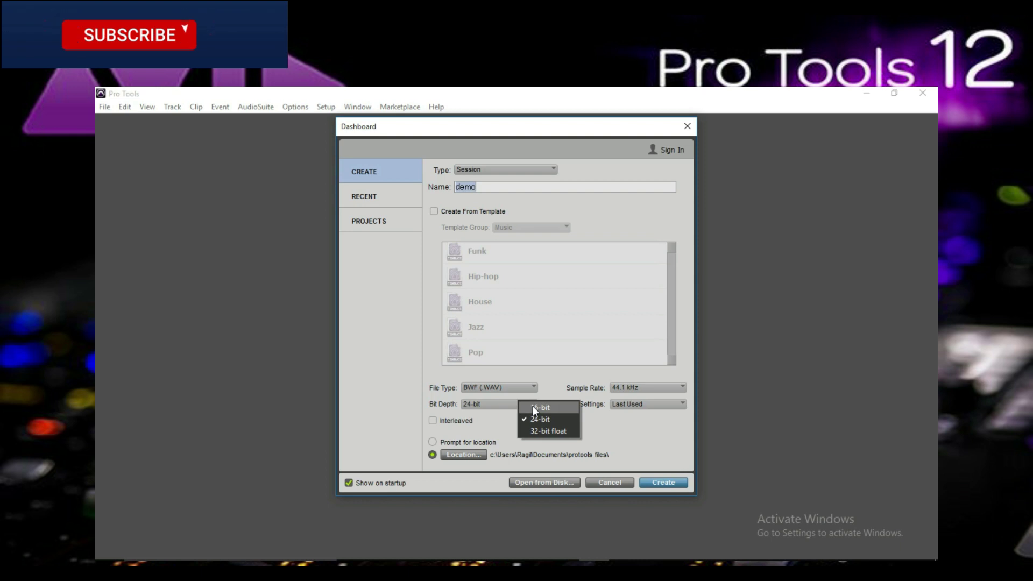
pyautogui.click(559, 384)
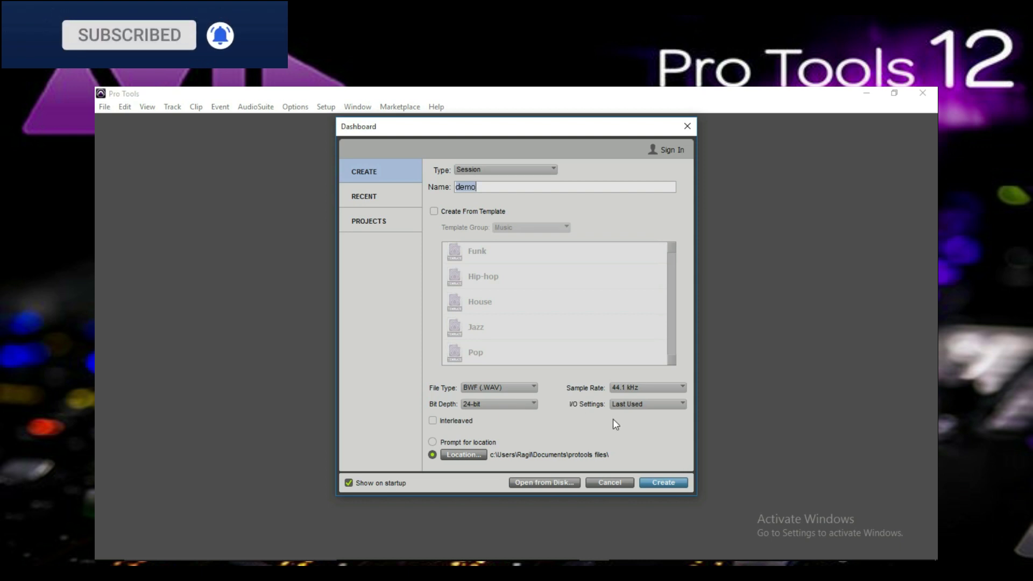
# Try Stereo Mix as the session's I/O setting and return it to Last Used.
pyautogui.click(640, 412)
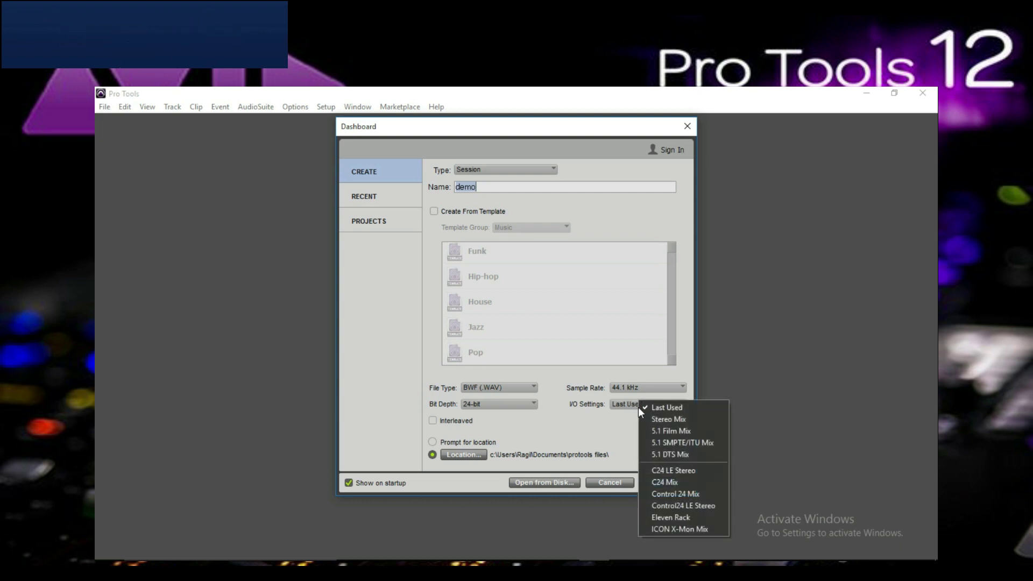
pyautogui.click(651, 417)
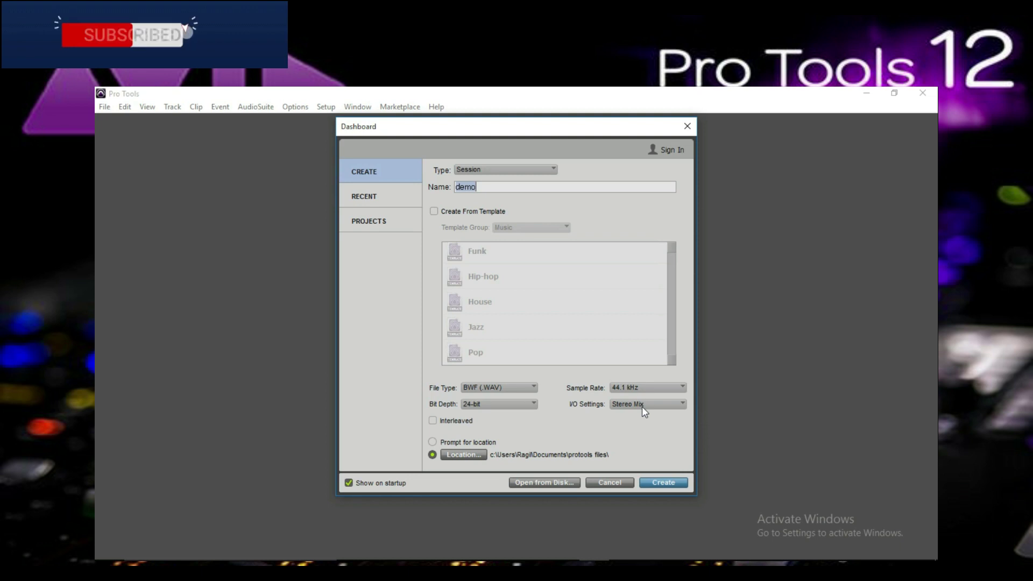
pyautogui.click(642, 407)
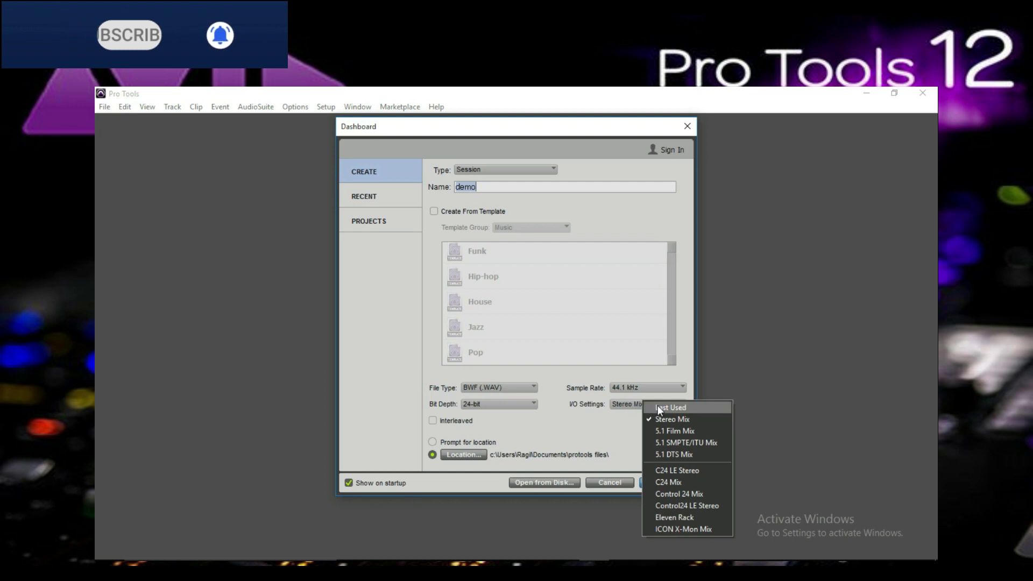
pyautogui.click(658, 407)
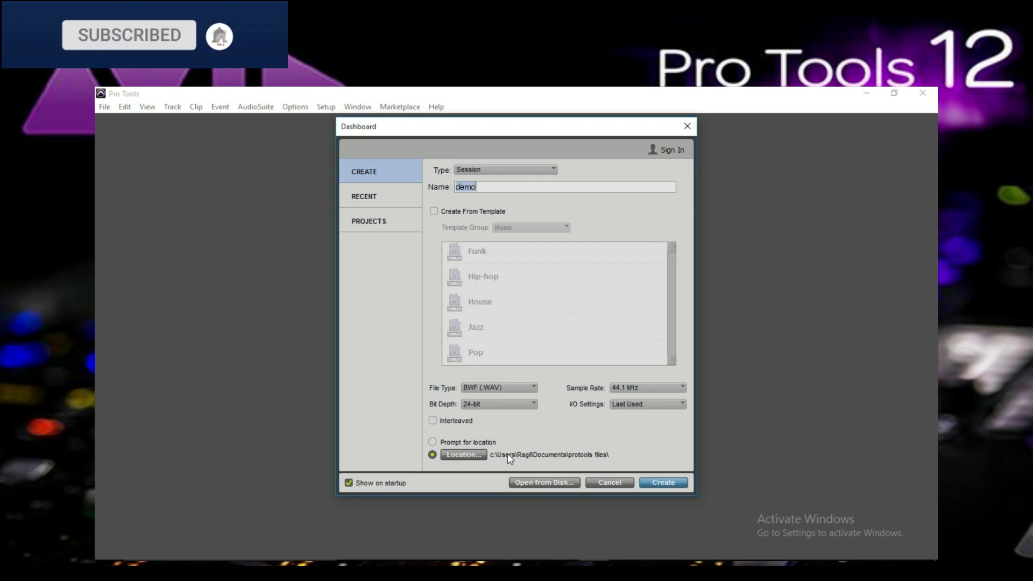
# Examine the protools files folder in the session location chooser and close it without choosing another folder.
pyautogui.click(472, 454)
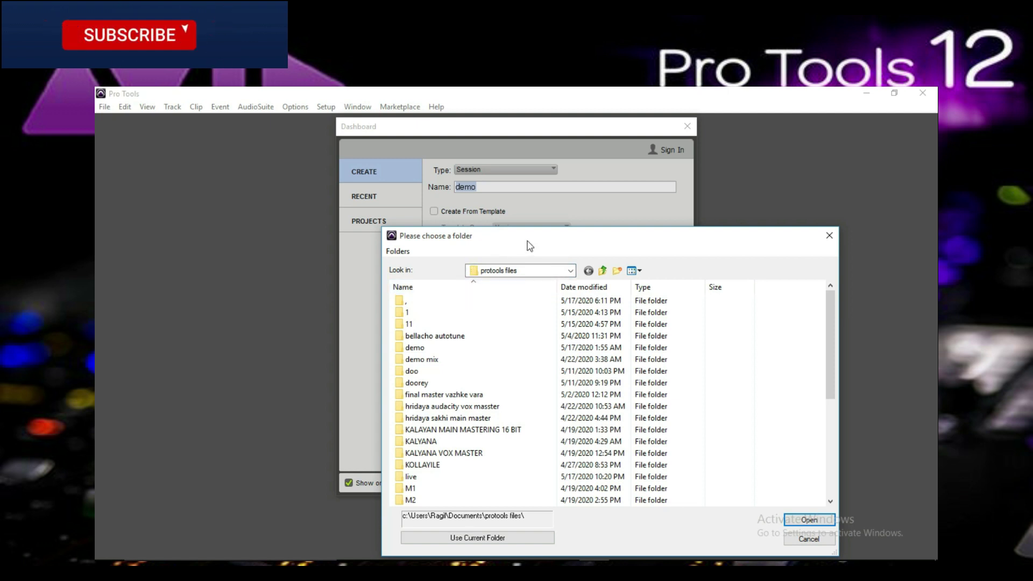
pyautogui.moveTo(542, 235); pyautogui.dragTo(543, 181)
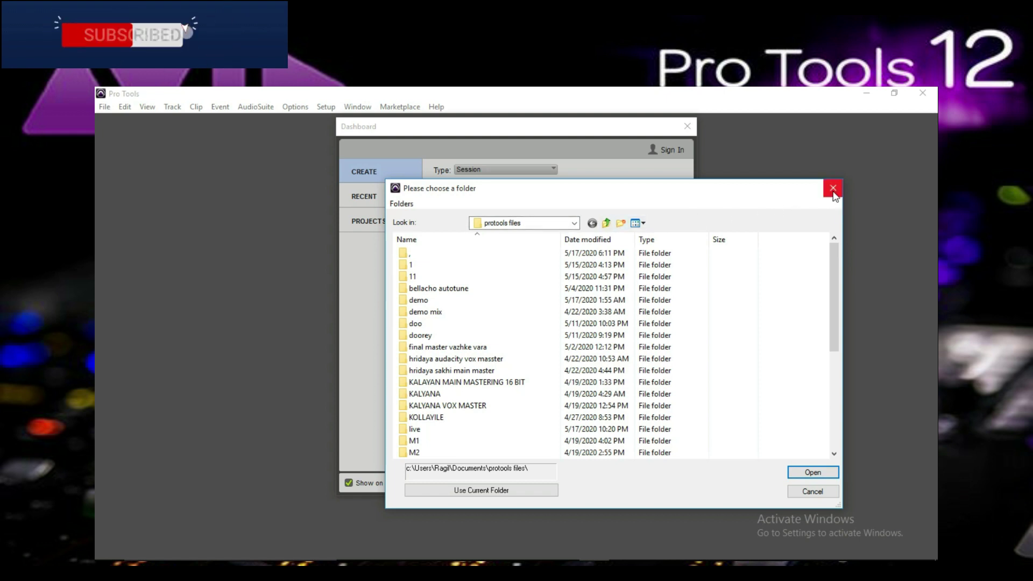
pyautogui.press('Return')
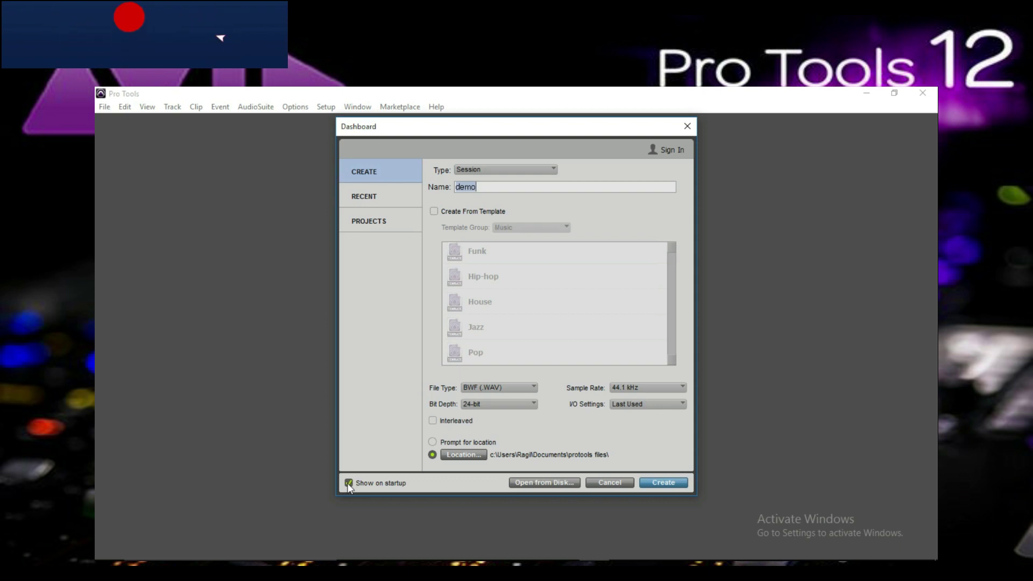
# Try to create the session as demo, and create it under the name demo1 instead.
pyautogui.click(675, 483)
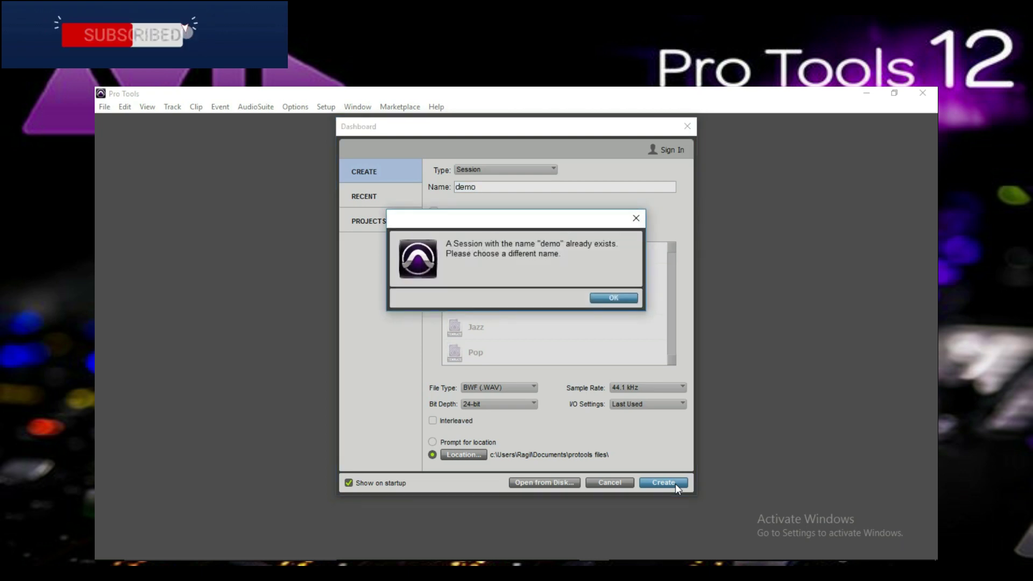
pyautogui.click(629, 299)
pyautogui.click(484, 186)
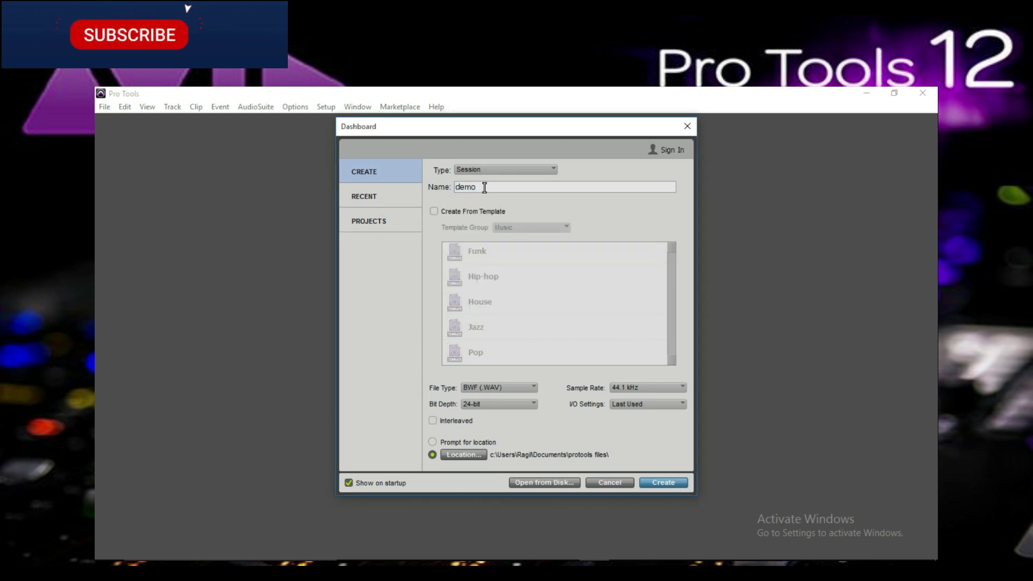
pyautogui.write('1')
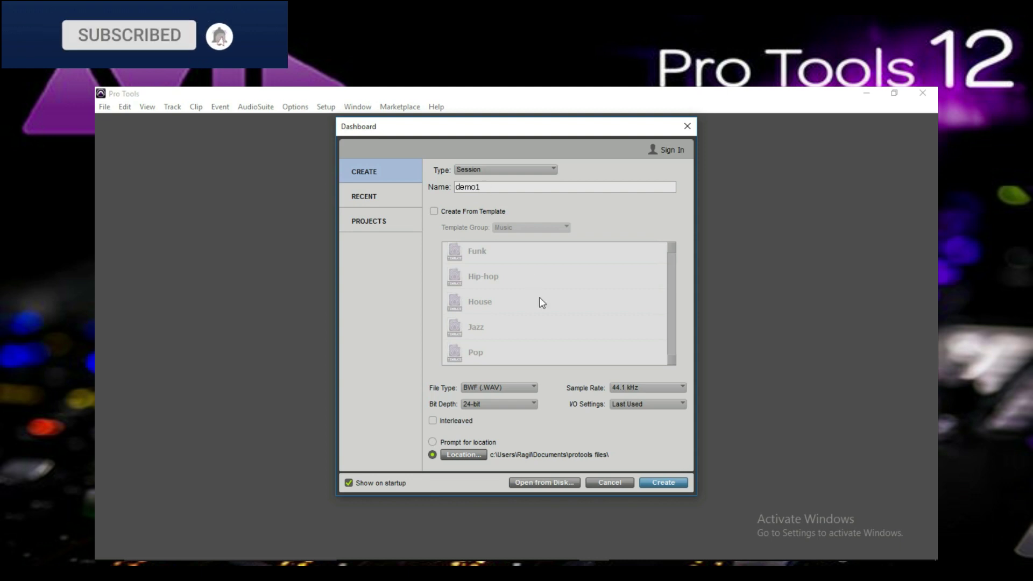
pyautogui.click(659, 484)
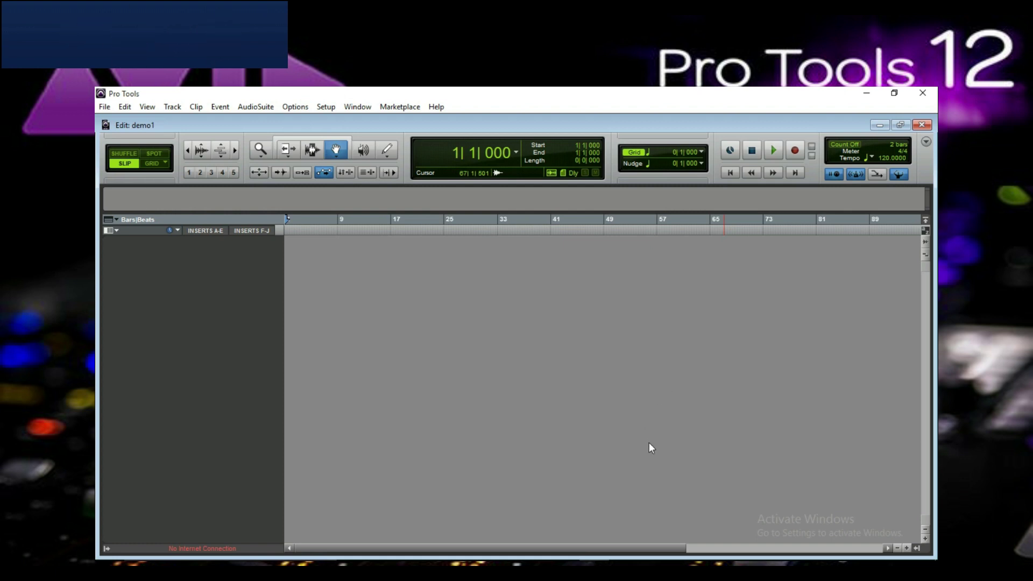
# Review the available playback engines and keep BEHRINGER USB AUDIO as the playback engine.
pyautogui.click(325, 108)
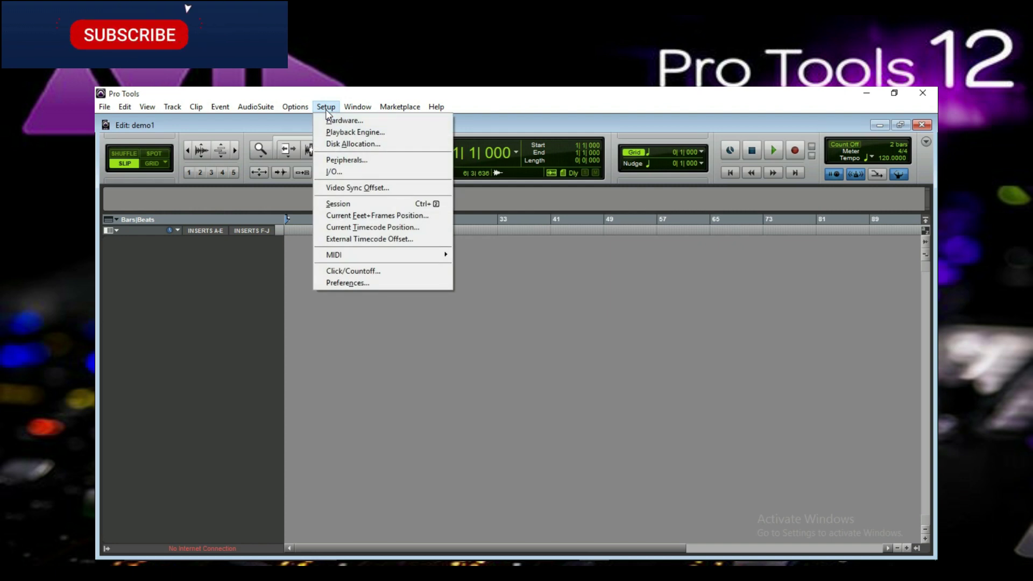
pyautogui.click(355, 133)
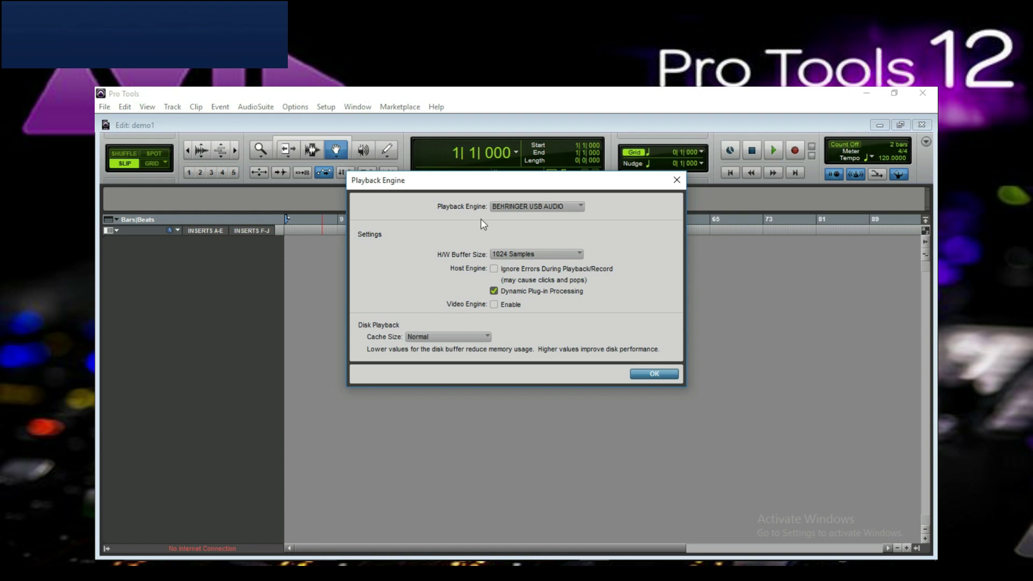
pyautogui.click(562, 206)
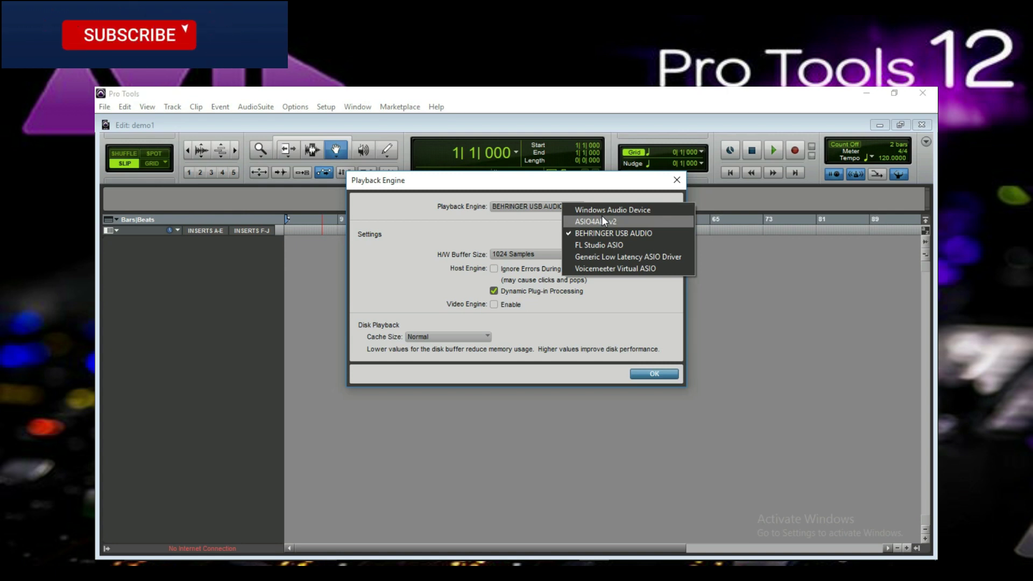
pyautogui.press('Down')
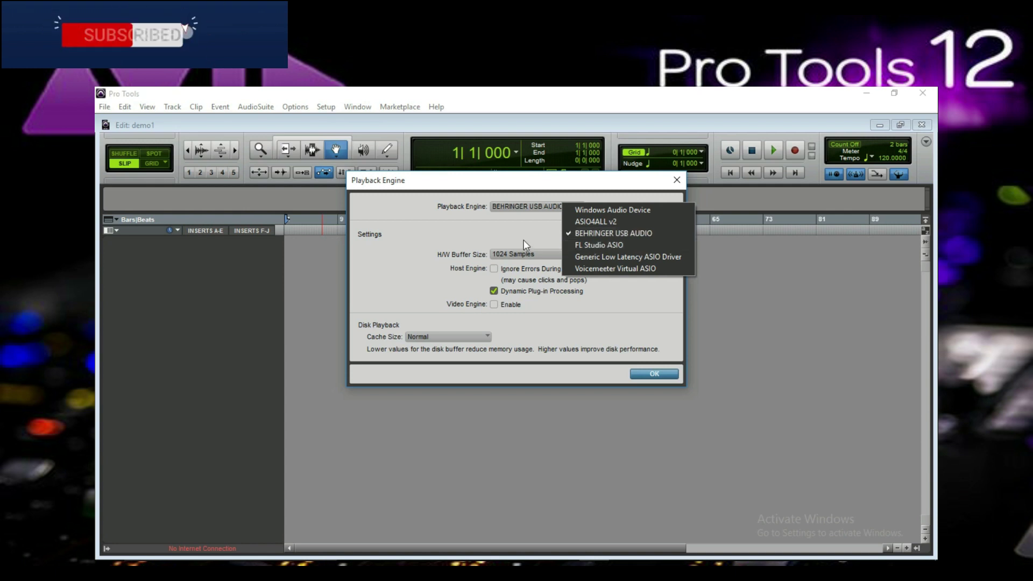
pyautogui.click(510, 231)
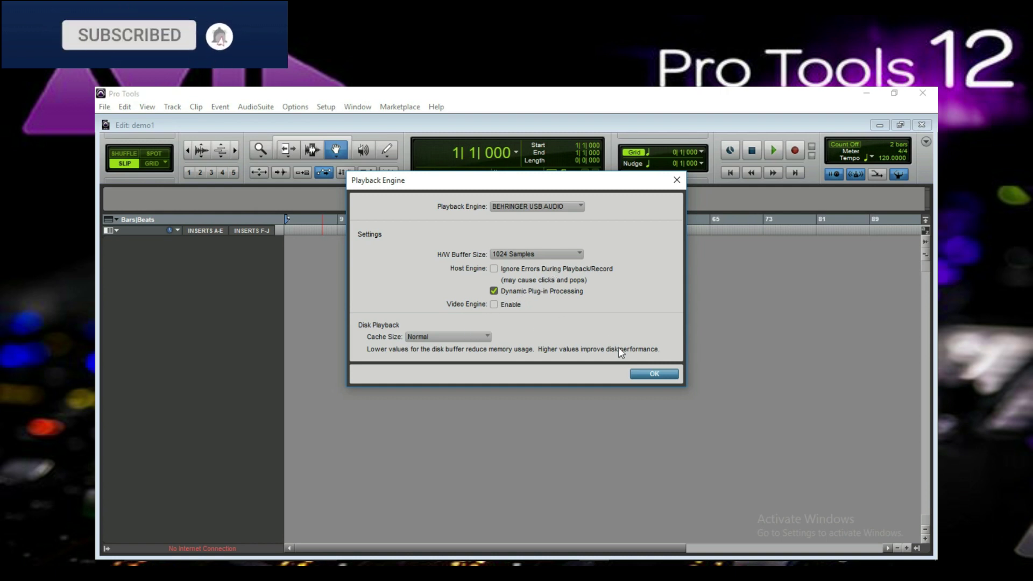
pyautogui.click(650, 374)
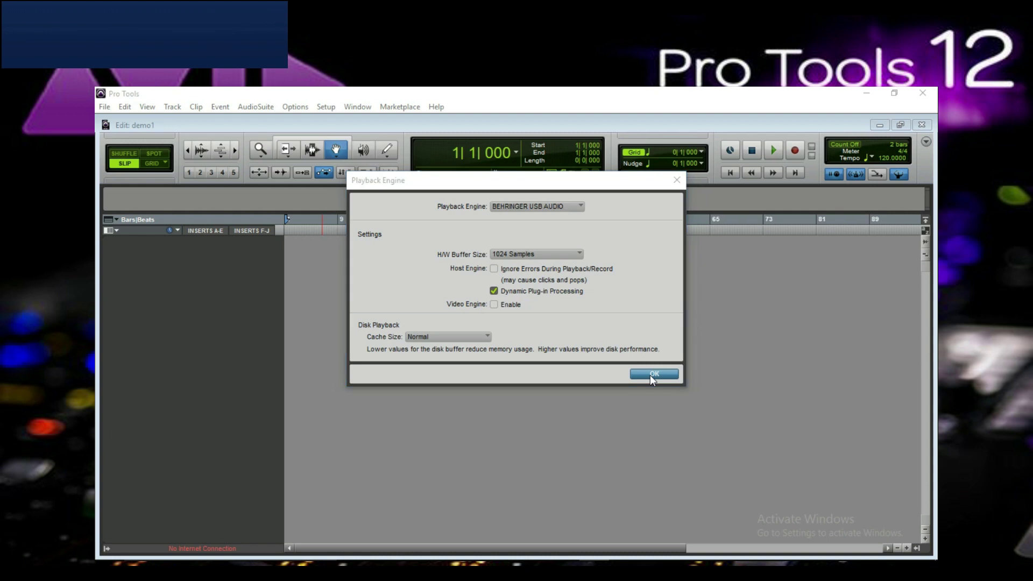
# Examine the hardware setup for BEHRINGER USB AUDIO, including the sample rate and resolution in its driver's setup application.
pyautogui.click(328, 108)
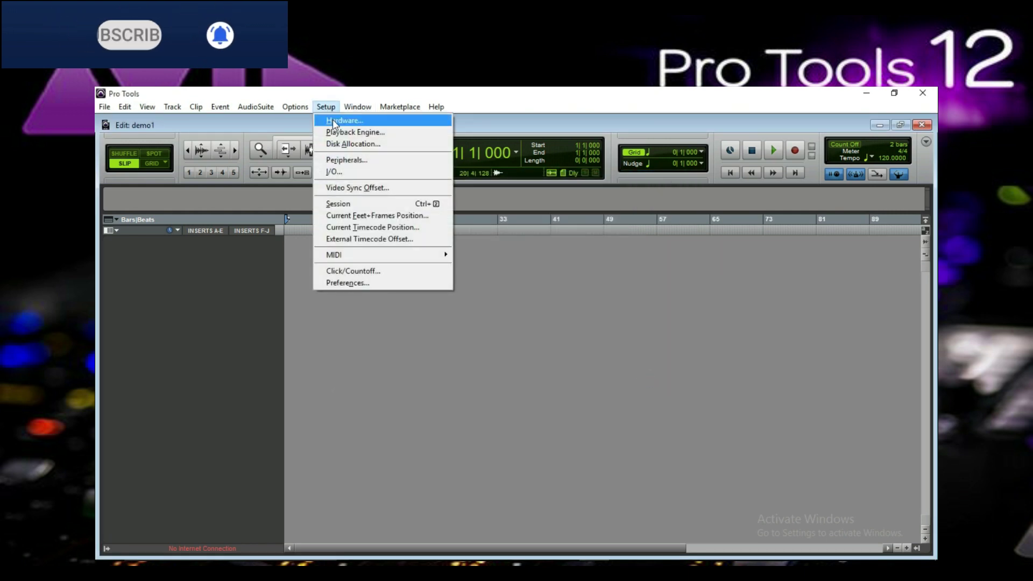
pyautogui.click(334, 121)
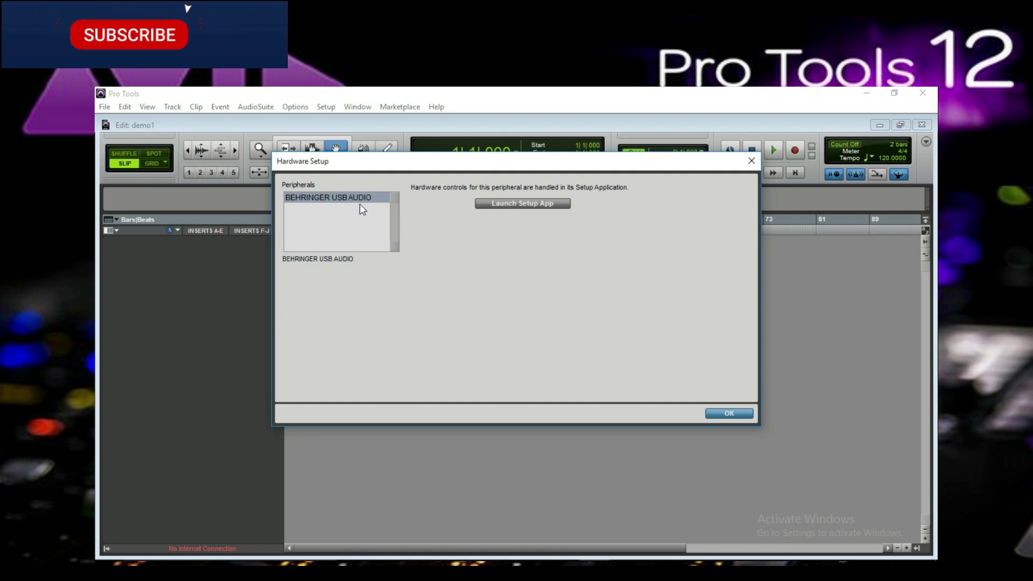
pyautogui.click(520, 205)
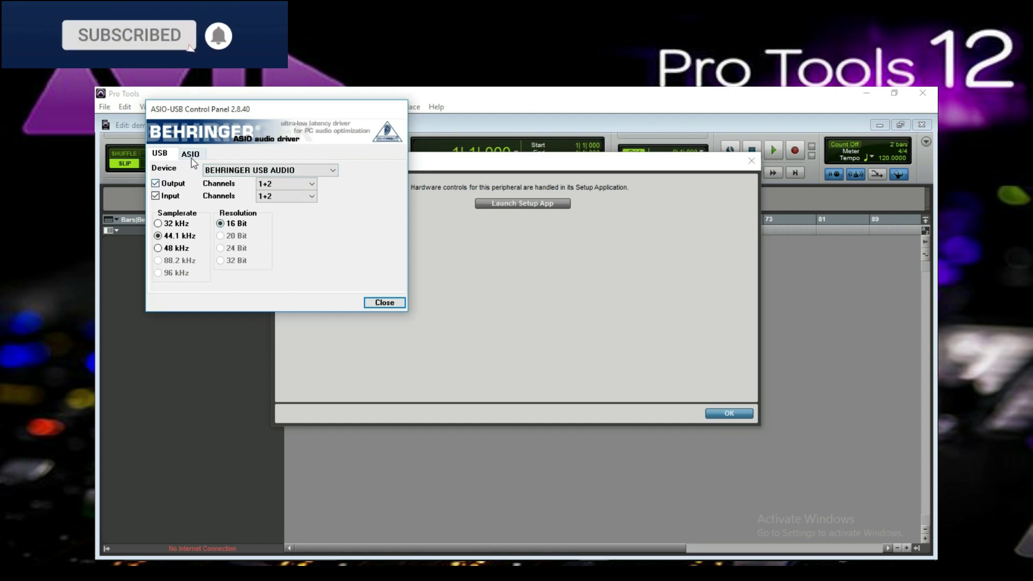
pyautogui.click(401, 304)
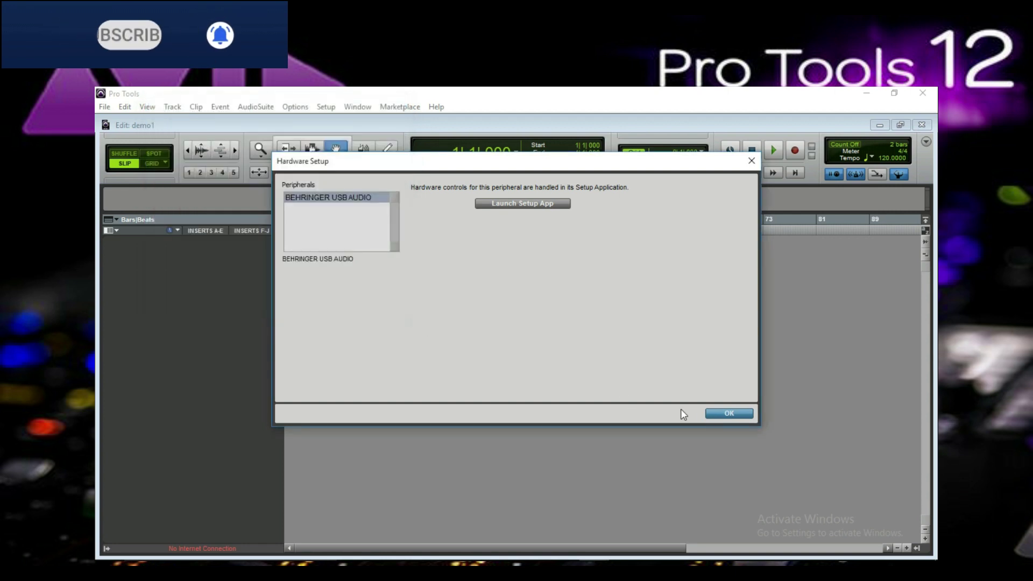
pyautogui.click(731, 414)
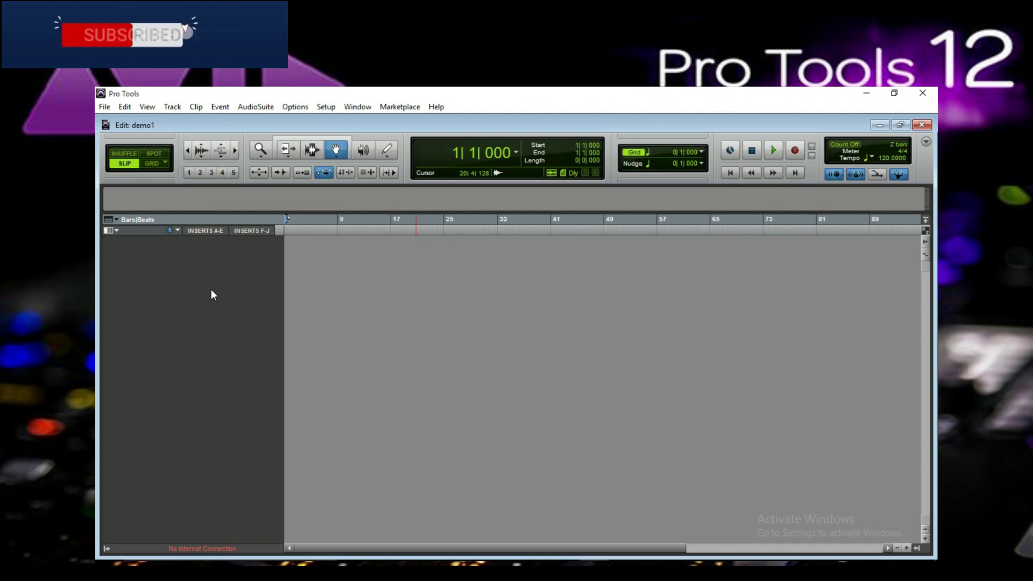
# Set up one new mono Audio Track with the Samples timebase, reviewing the available track formats, types and timebases.
pyautogui.click(172, 108)
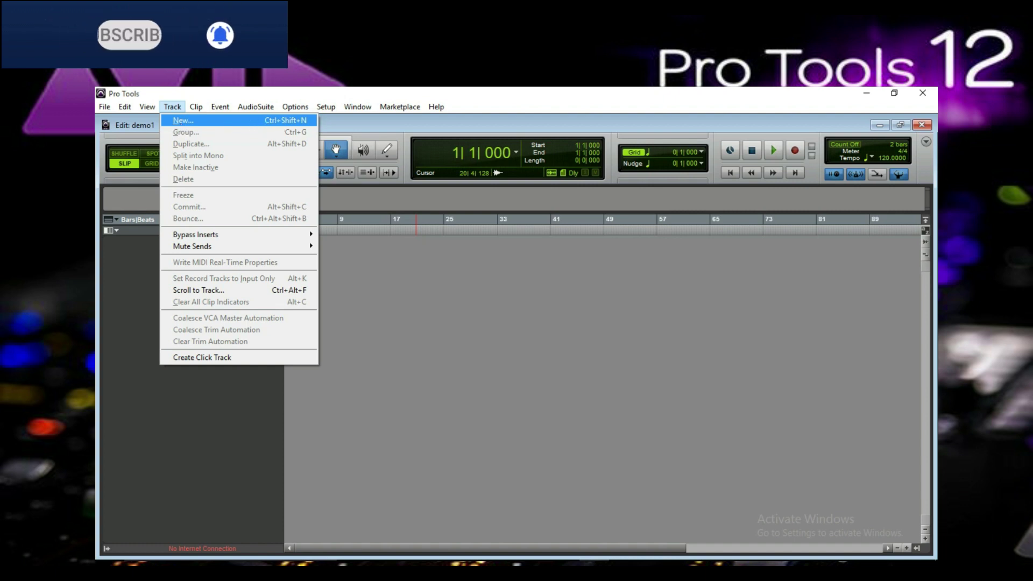
pyautogui.click(183, 121)
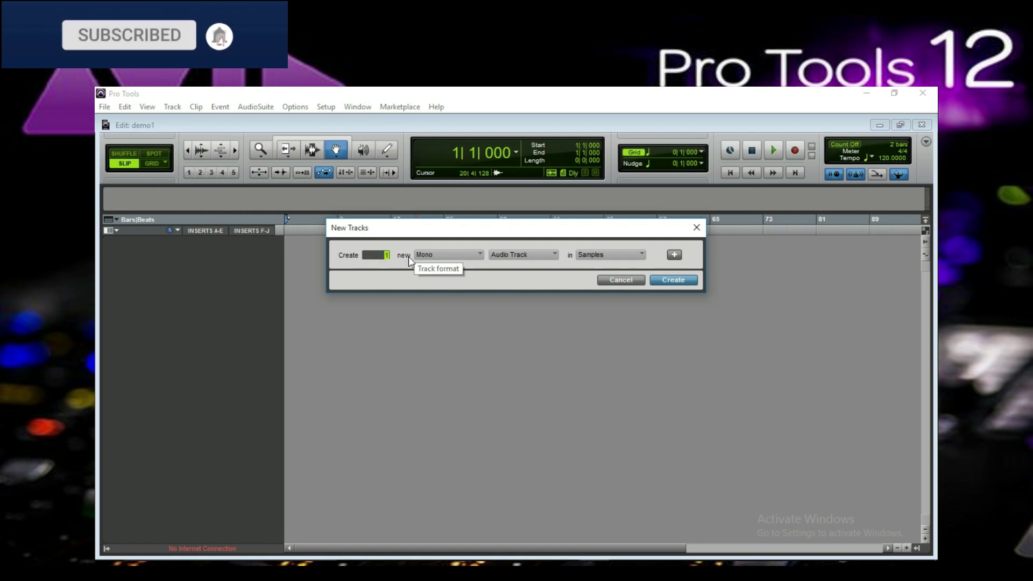
pyautogui.click(462, 254)
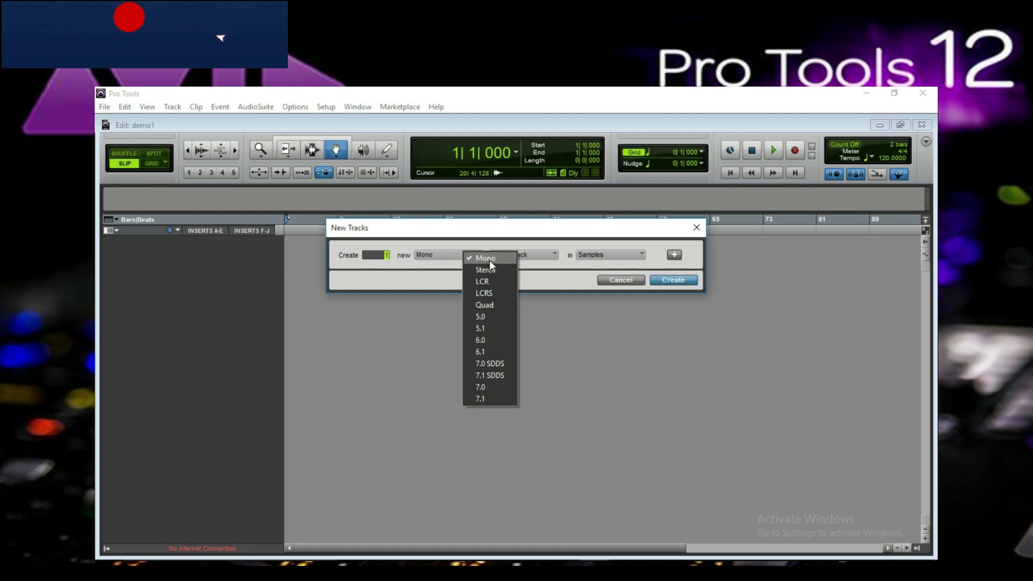
pyautogui.click(489, 260)
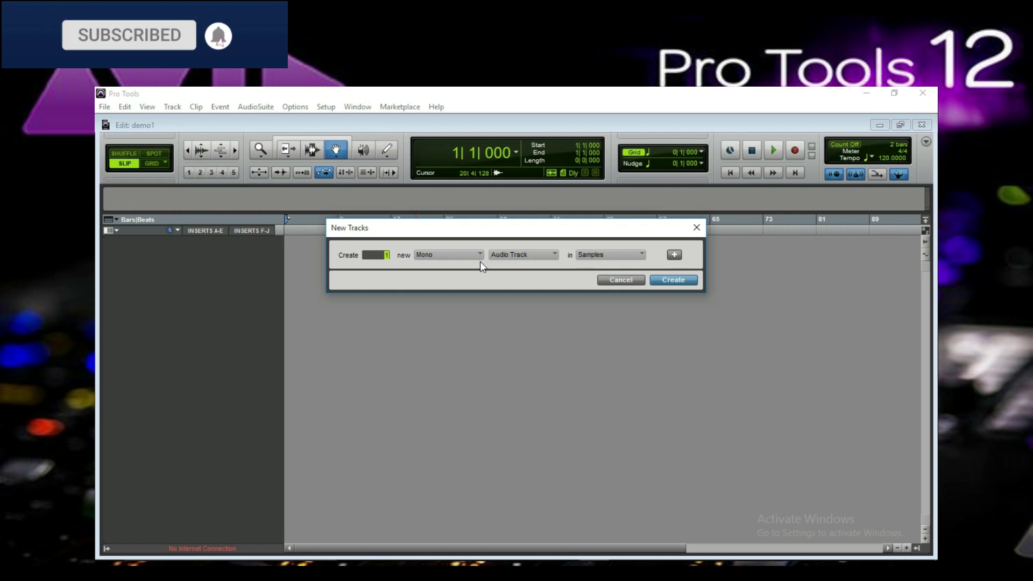
pyautogui.click(530, 260)
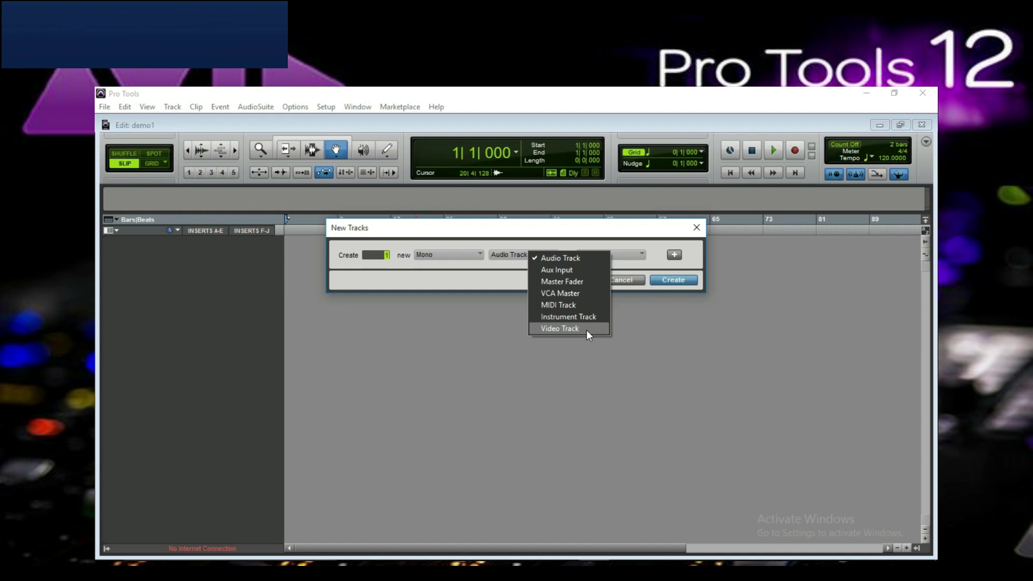
pyautogui.click(573, 263)
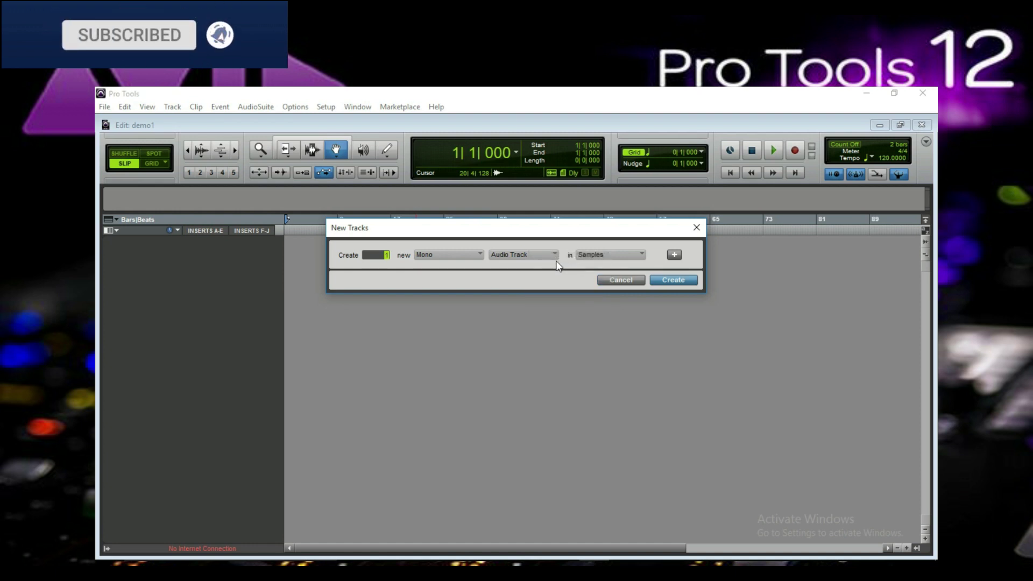
pyautogui.click(604, 256)
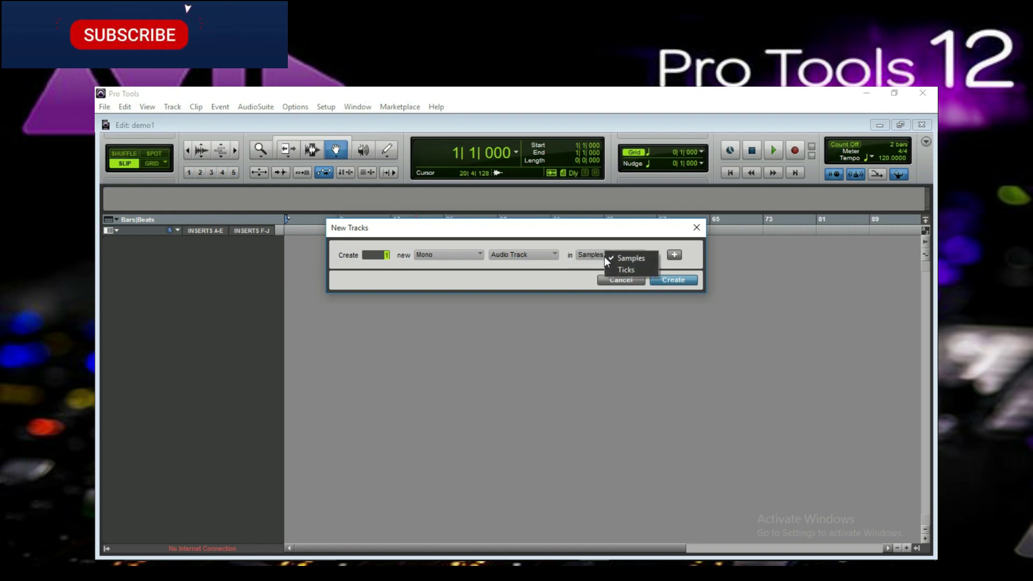
pyautogui.click(579, 266)
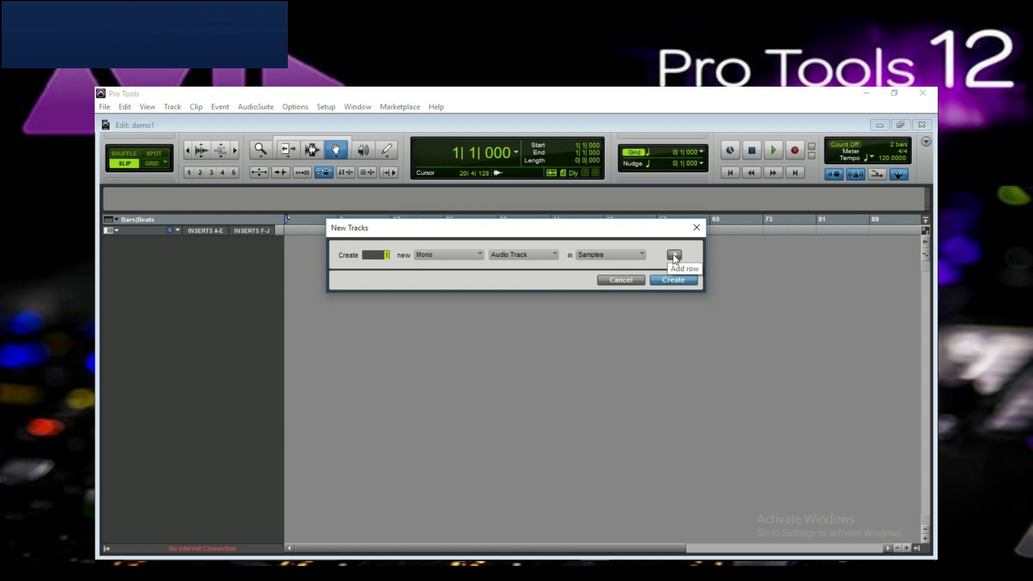
# Try adding a second new-track row, remove it again, and create the single mono audio track.
pyautogui.click(674, 255)
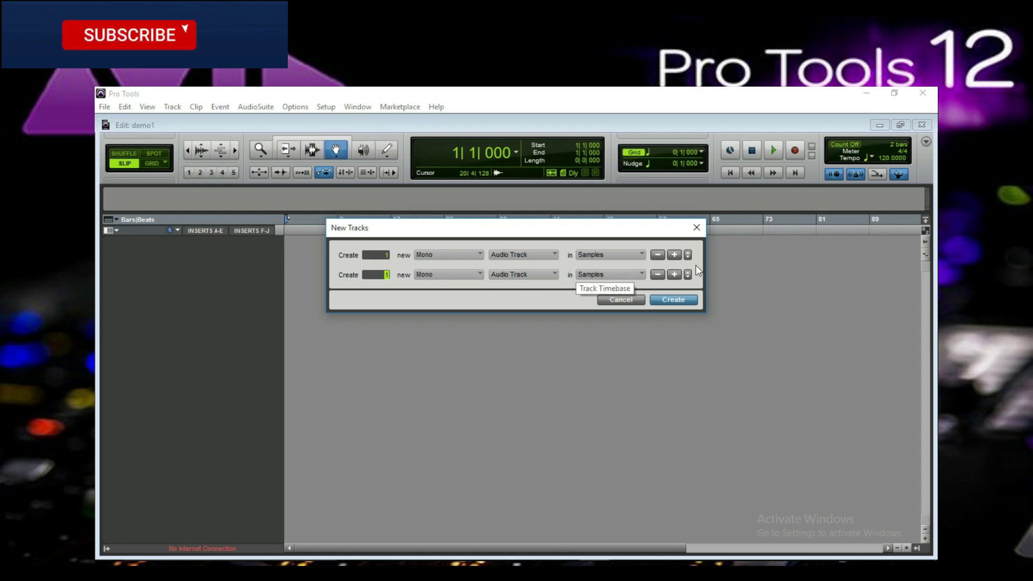
pyautogui.click(658, 275)
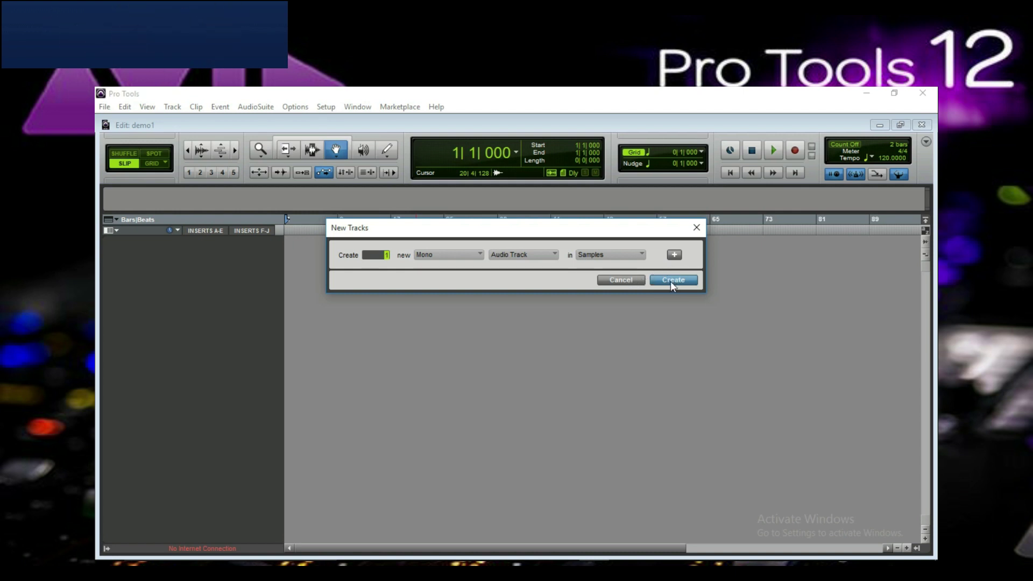
pyautogui.click(670, 281)
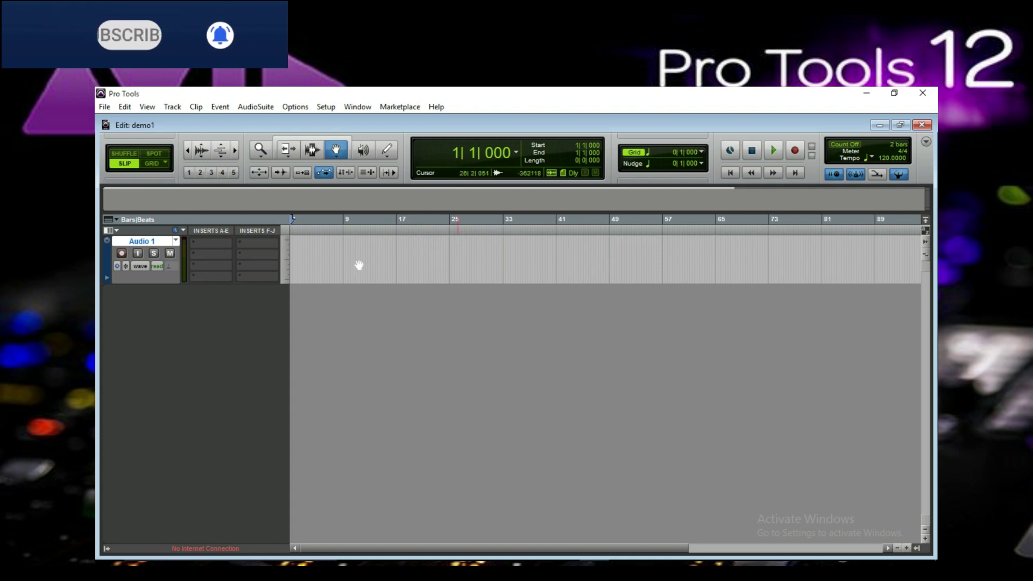
# Rename the new audio track as VOX.
pyautogui.doubleClick(148, 243)
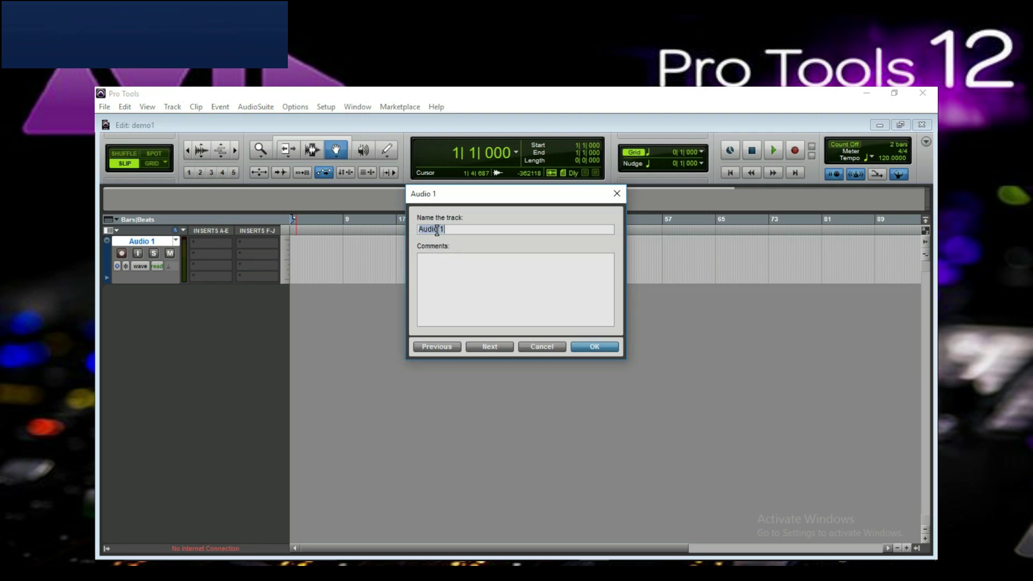
pyautogui.write('VOX')
pyautogui.click(594, 347)
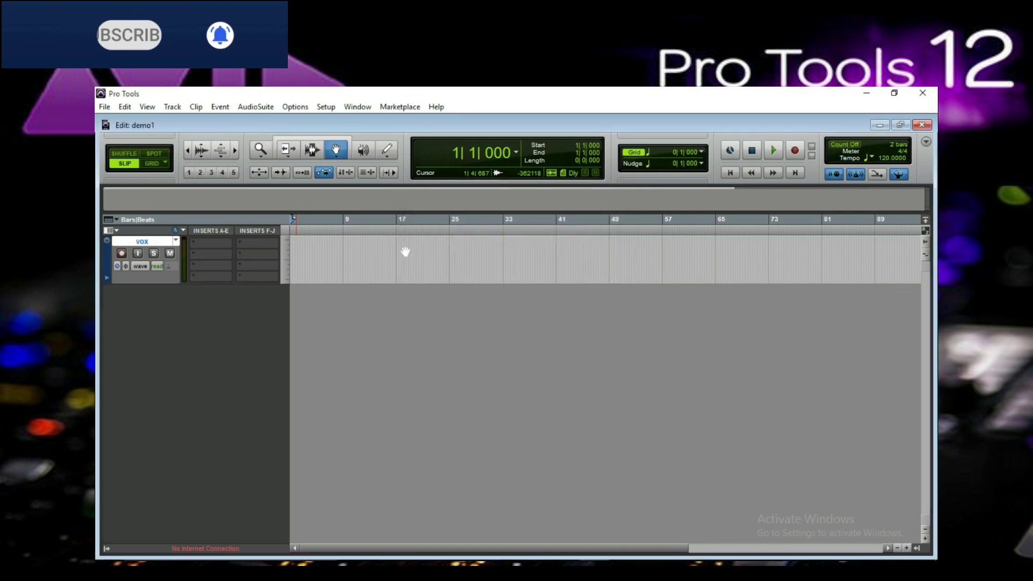
# Try record enable and input monitoring on the VOX track, turning each one off again.
pyautogui.click(138, 253)
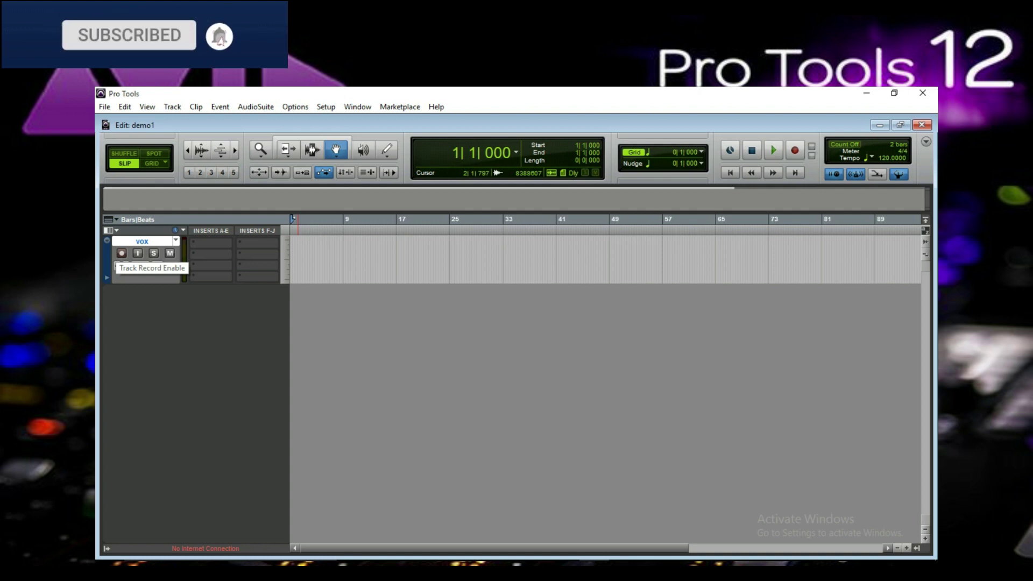
pyautogui.click(122, 253)
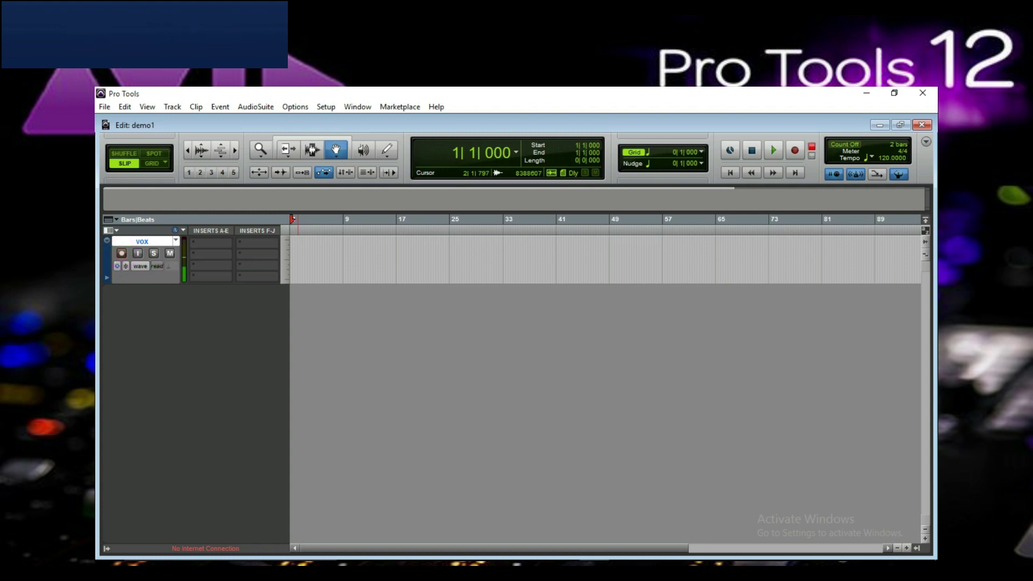
pyautogui.click(121, 252)
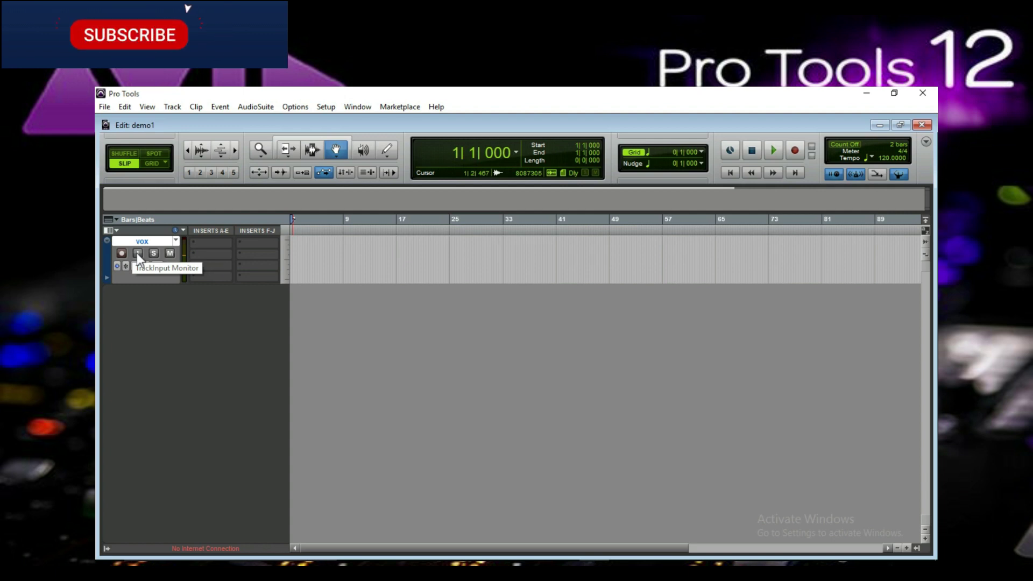
pyautogui.click(137, 253)
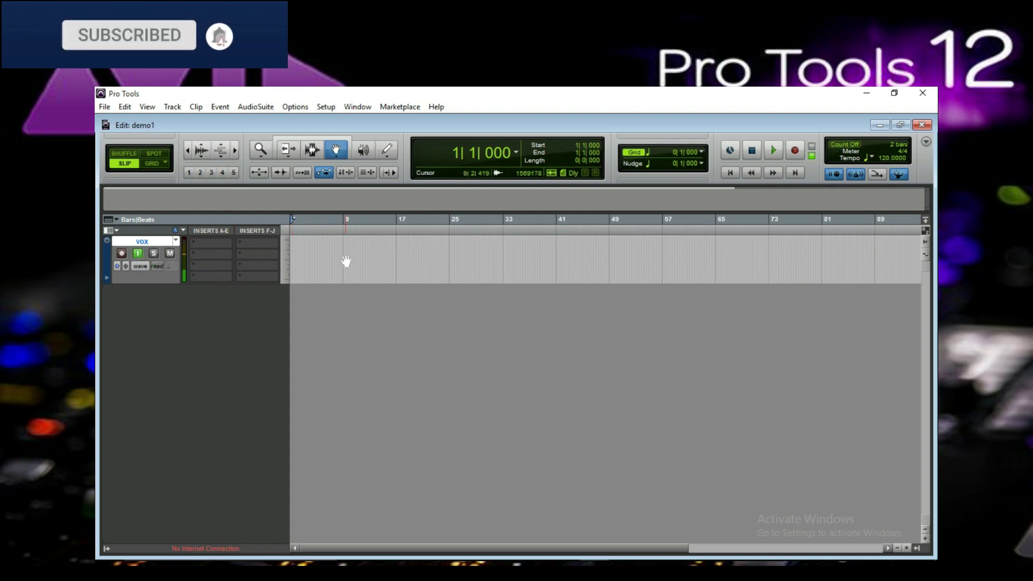
pyautogui.click(138, 253)
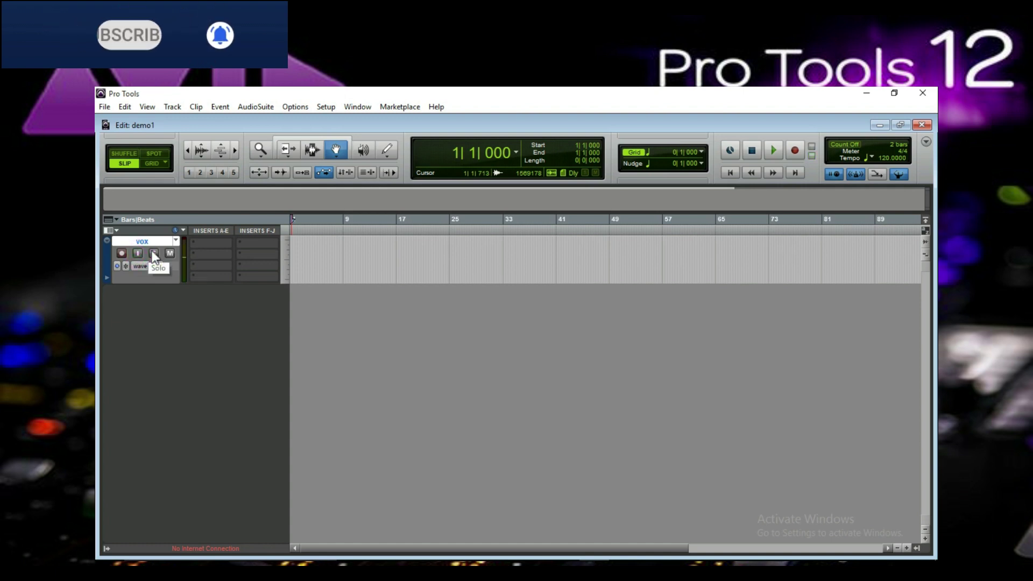